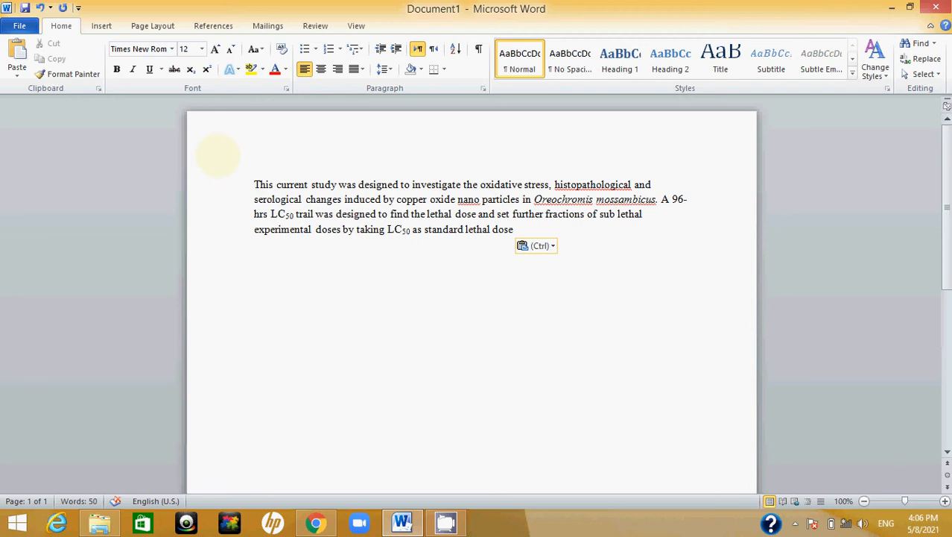
Set a custom left page margin of 1.25" for the whole document.
left_click(153, 26)
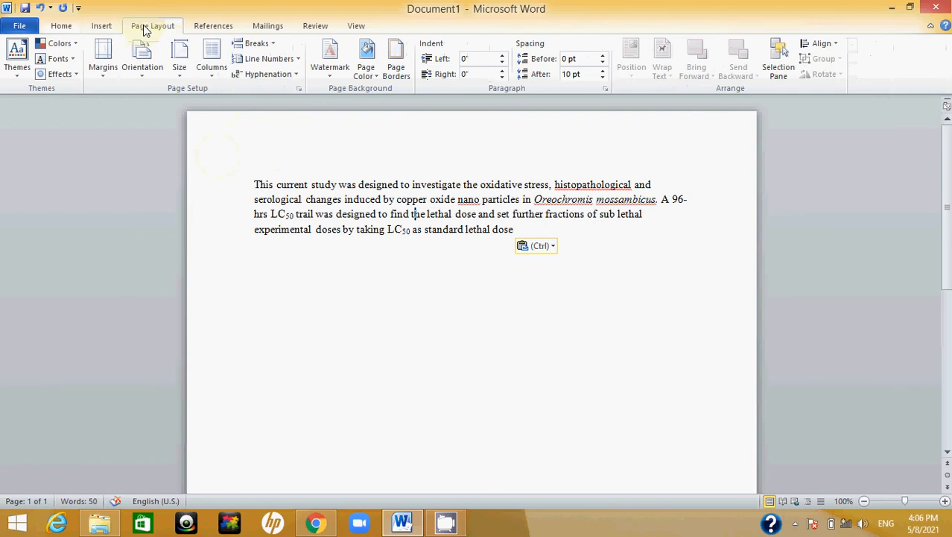
left_click(105, 80)
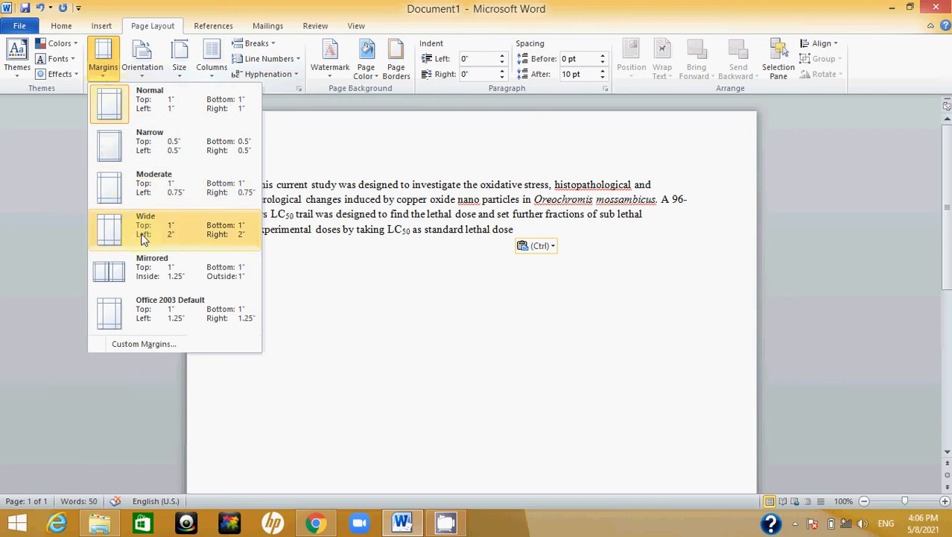
left_click(155, 344)
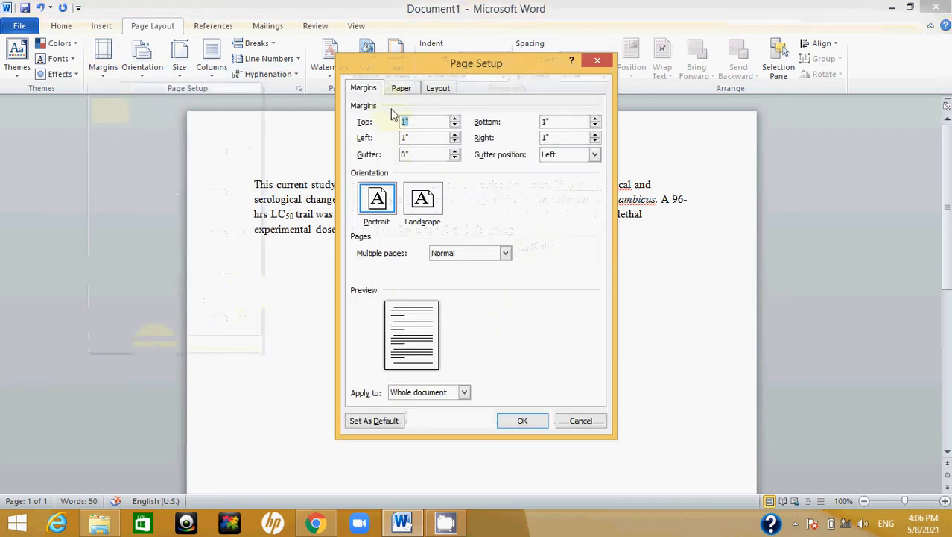
left_click(416, 122)
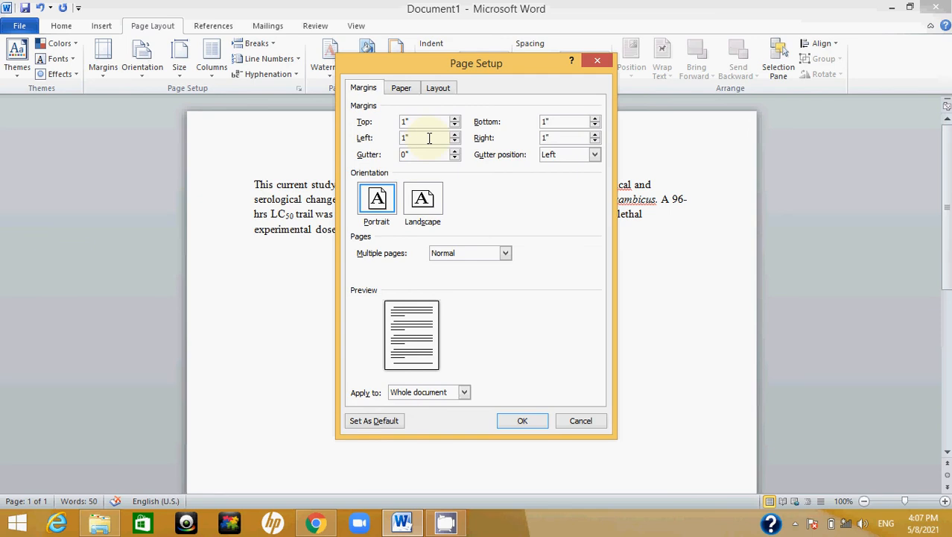
key("BackSpace")
type(".25")
left_click(523, 421)
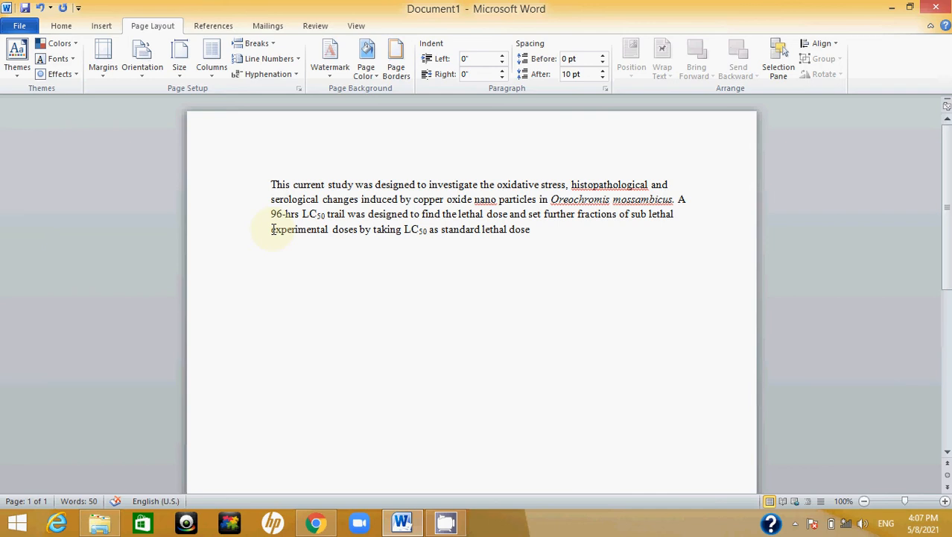
Insert a blank line above the paragraph and paste two copies of the paragraph below it, separated by blank lines.
left_click(266, 182)
key("Return")
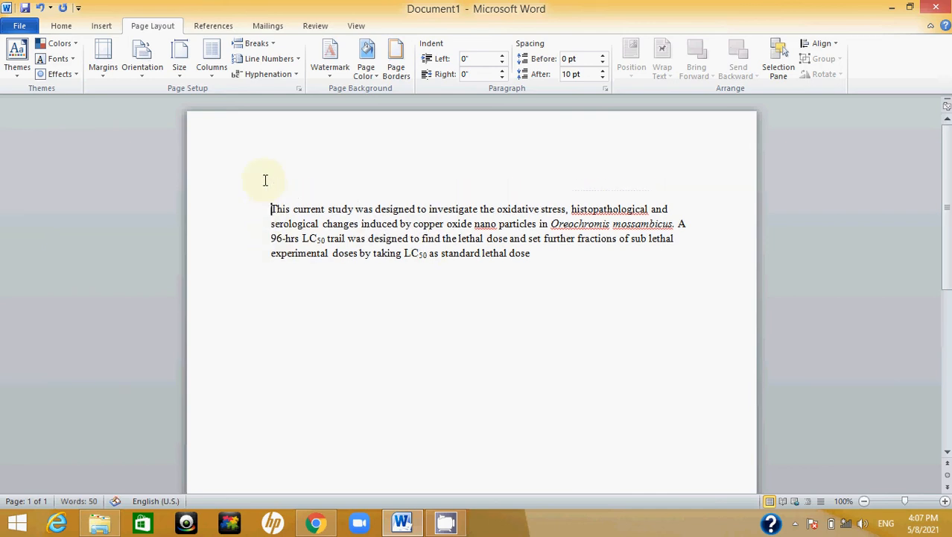
double_click(368, 240)
triple_click(368, 240)
key("ctrl+c")
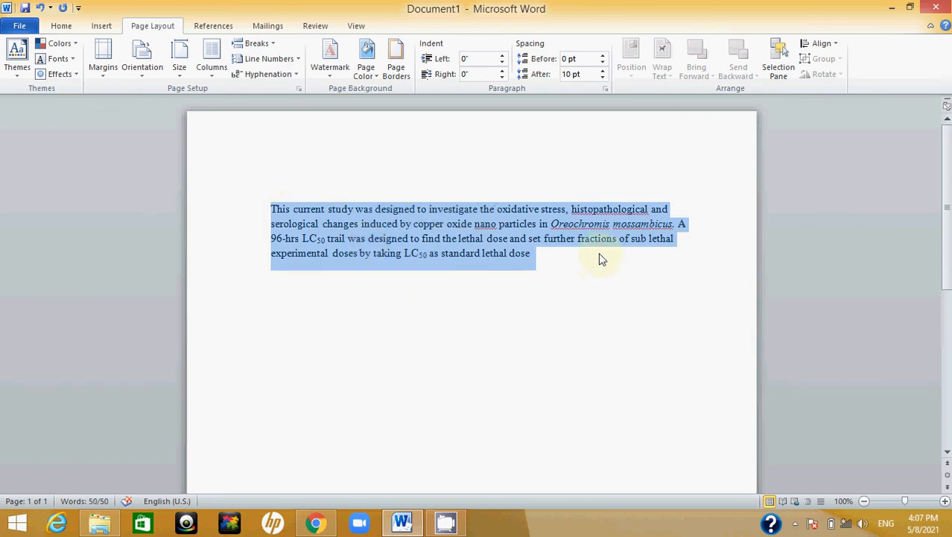
left_click(574, 257)
key("Return")
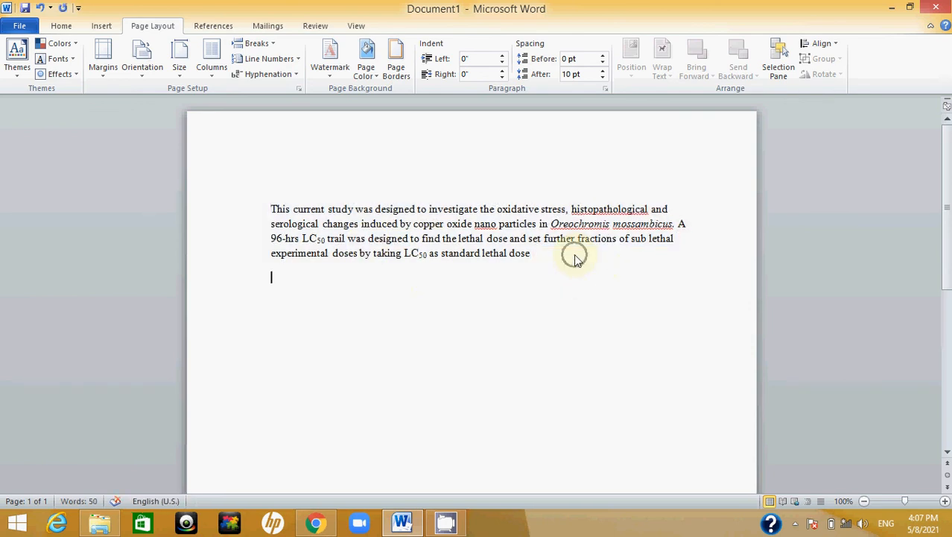
key("Return")
key("ctrl+v")
key("Return")
key("ctrl+v")
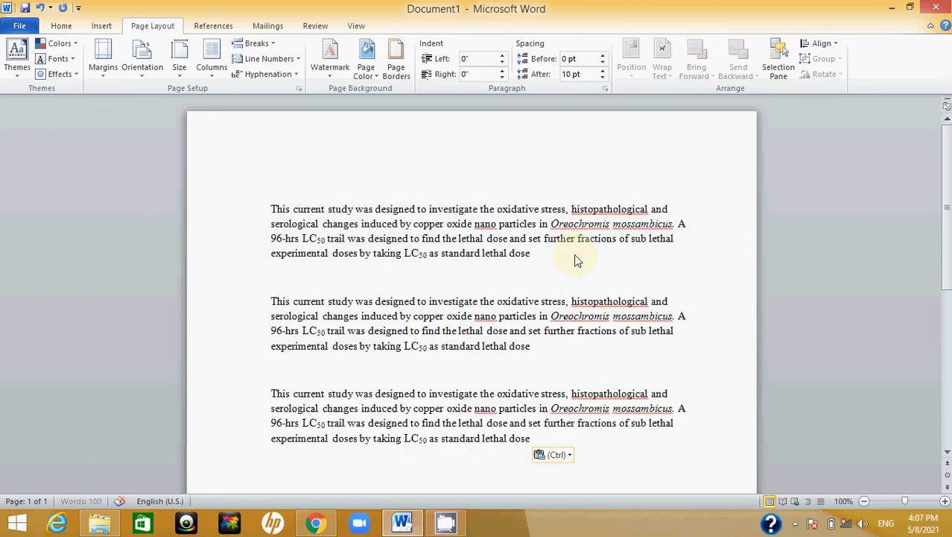
Enter the heading "Nano Particles" on the blank line above the first paragraph.
left_click(355, 190)
type("n")
key("BackSpace")
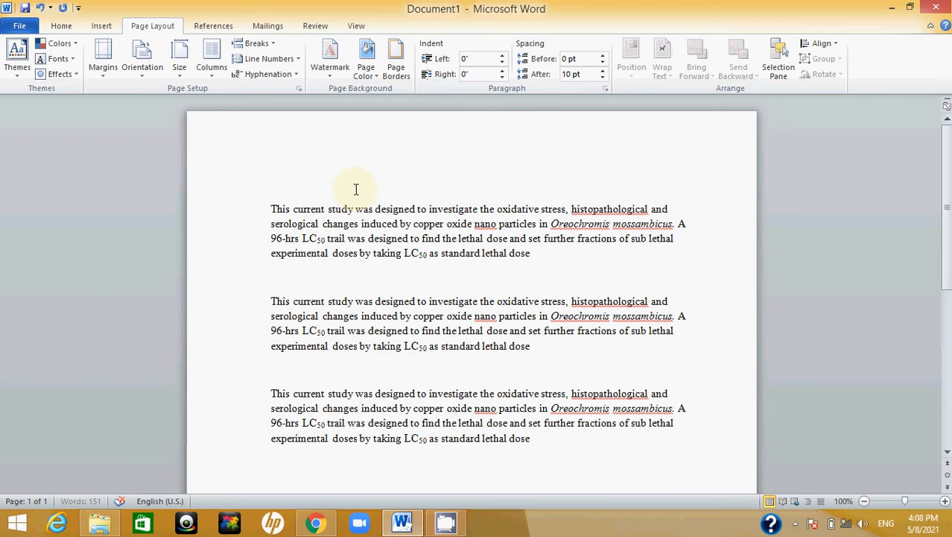
type("Nano Particles")
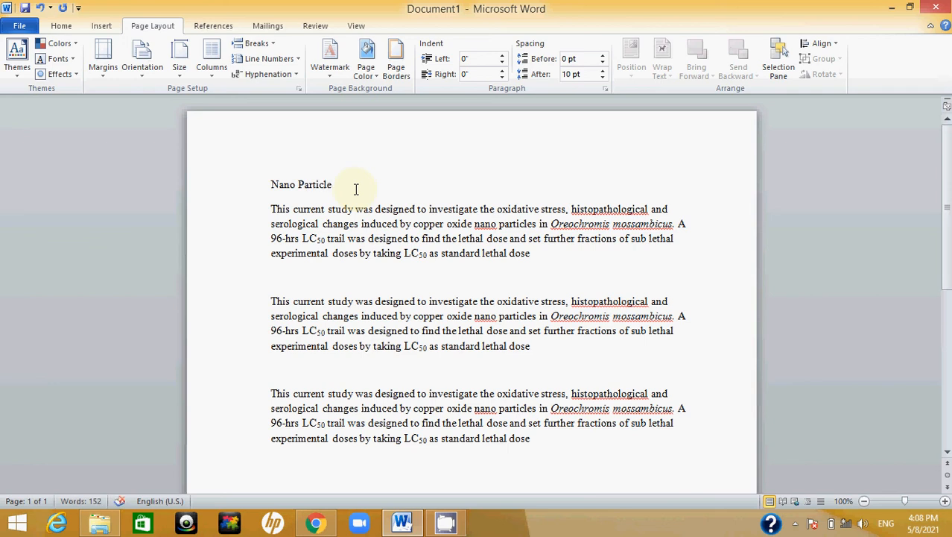
Copy the "Nano Particles" heading above the second and third paragraphs, removing the extra blank line after each copy.
double_click(312, 186)
triple_click(312, 186)
key("ctrl+c")
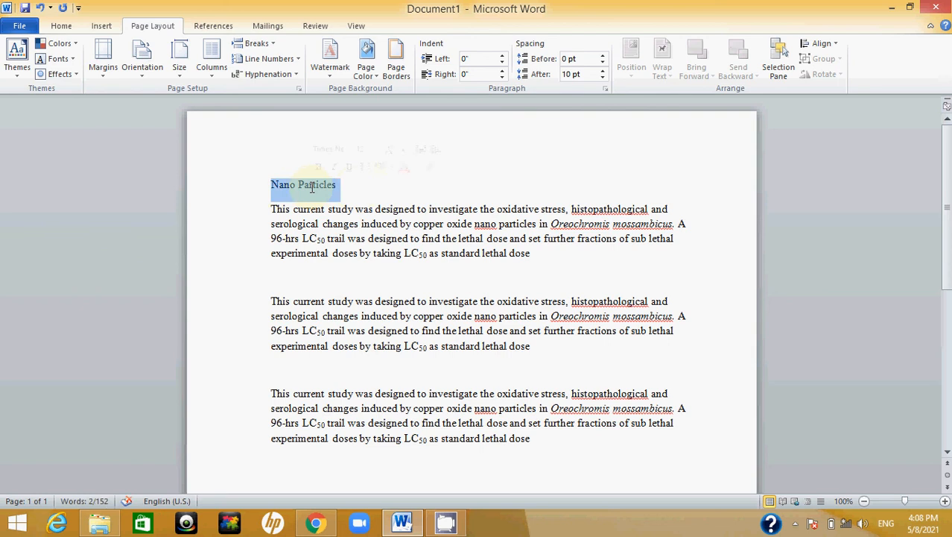
left_click(314, 280)
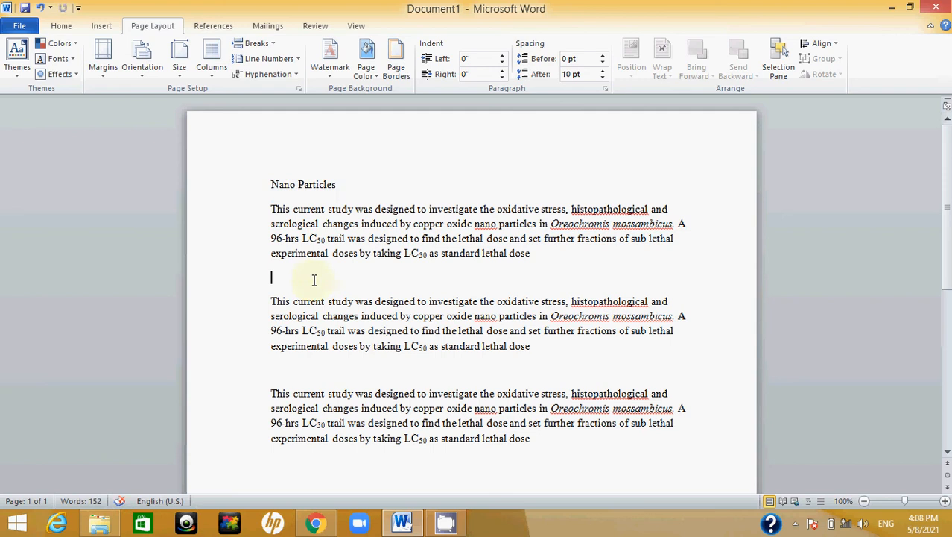
key("ctrl+v")
key("Delete")
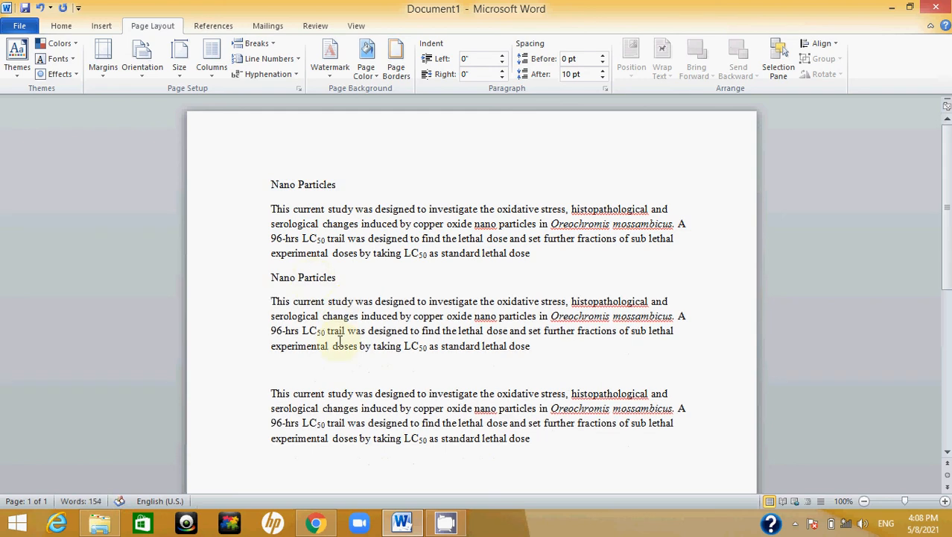
left_click(354, 371)
key("ctrl+v")
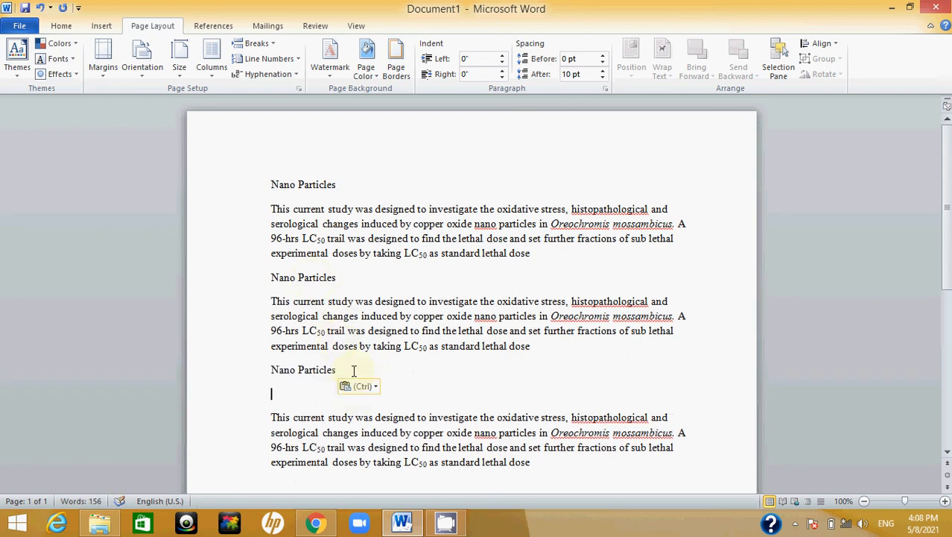
key("Delete")
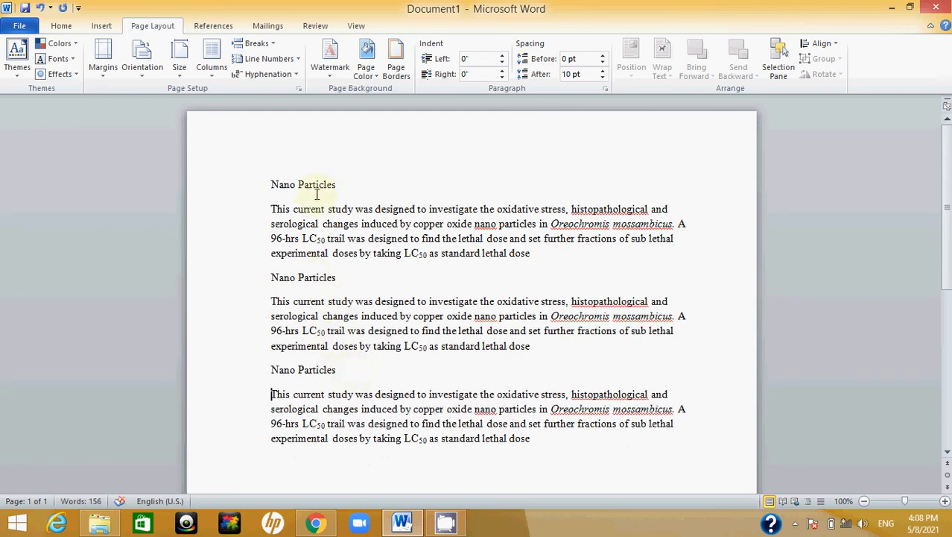
Try the Shruti font on the first "Nano Particles" heading, and set it back to Times New Roman.
triple_click(316, 186)
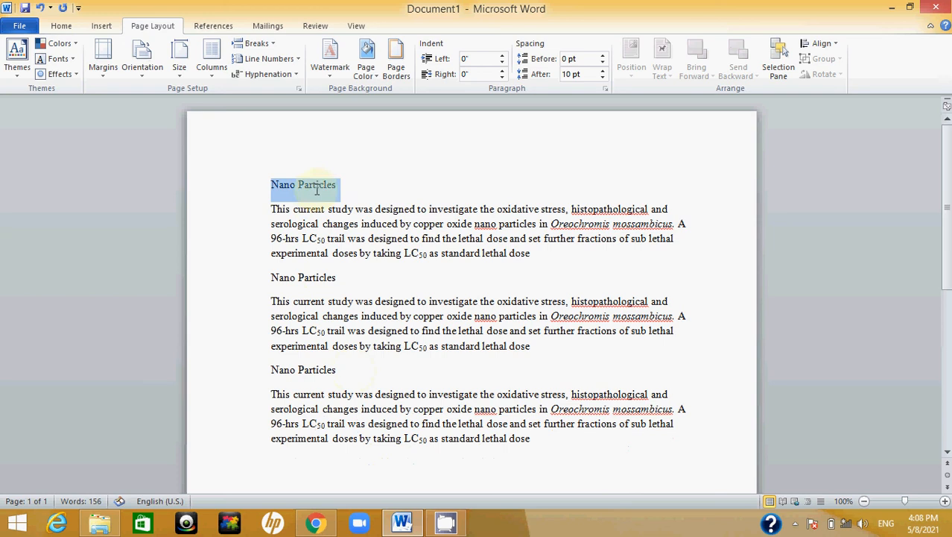
left_click(61, 26)
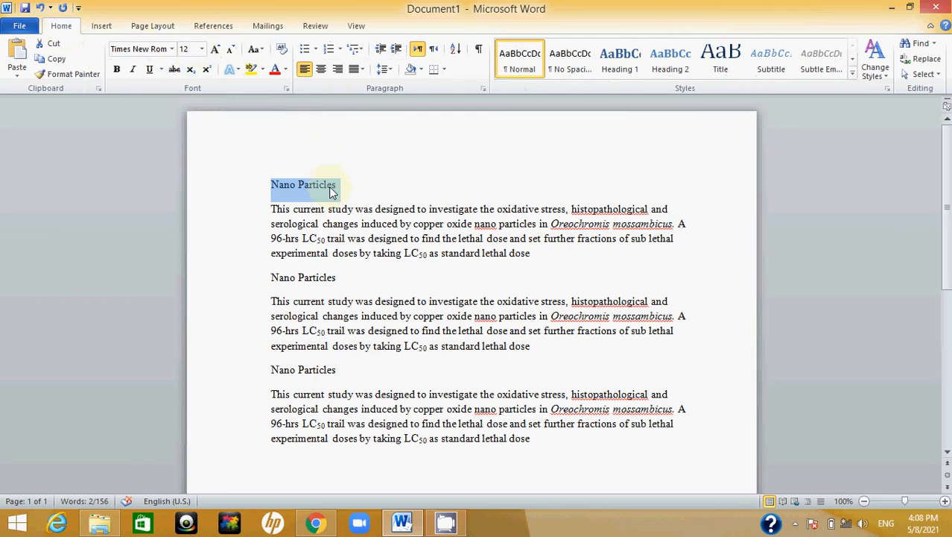
left_click(171, 51)
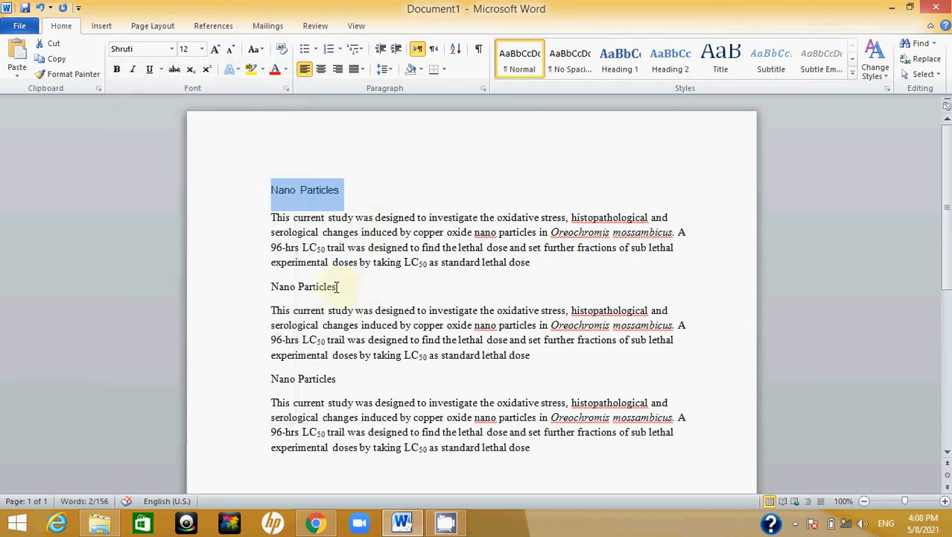
left_click(171, 49)
left_click(174, 115)
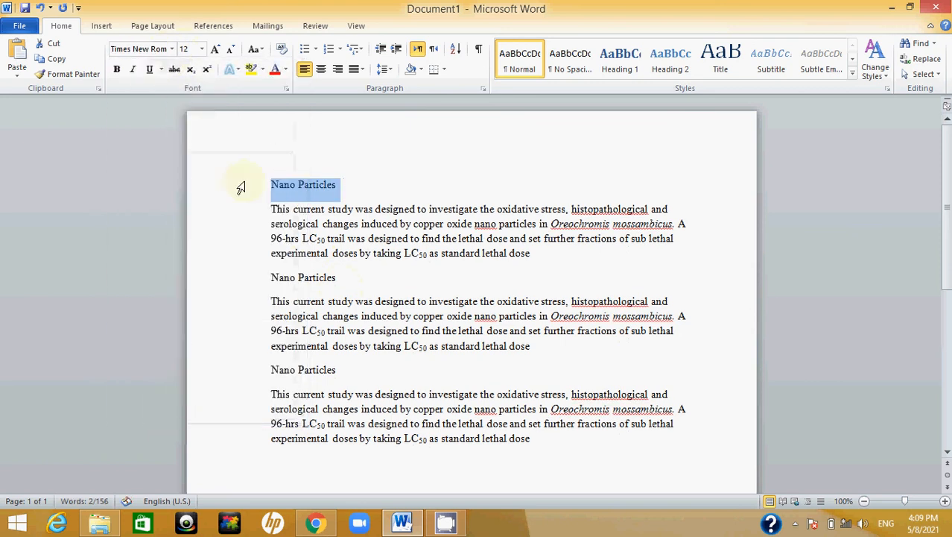
Set the font size of the second "Nano Particles" heading to 14 and the third to 16.
left_click(356, 275)
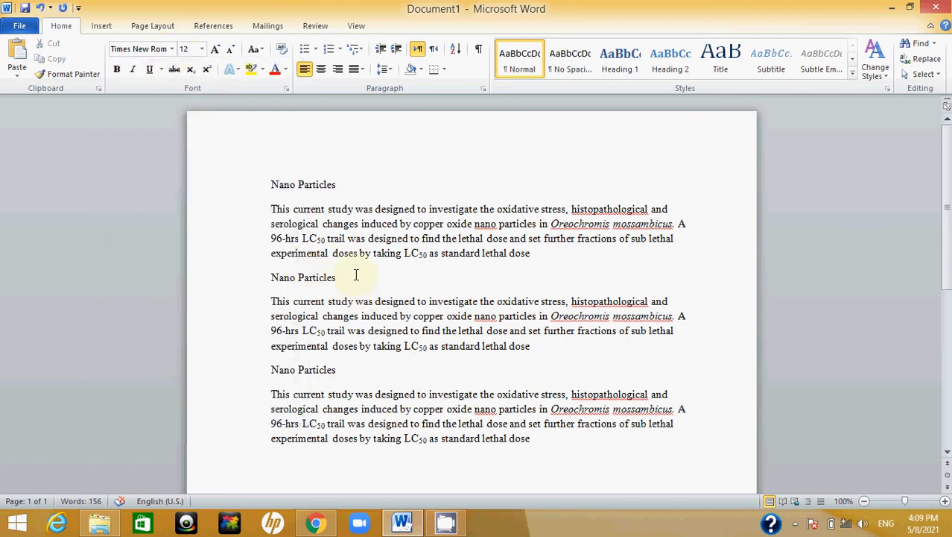
left_click_drag(351, 273, 280, 275)
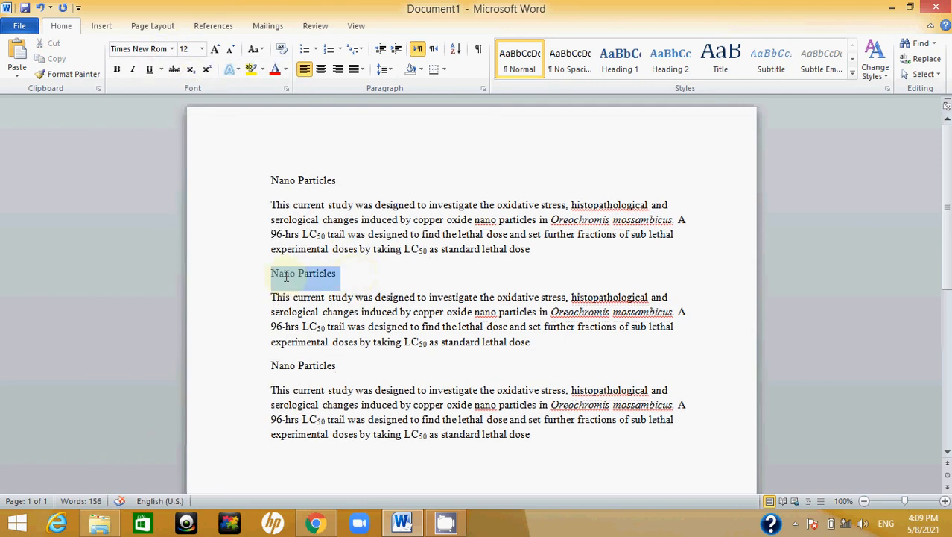
left_click(202, 49)
left_click(186, 124)
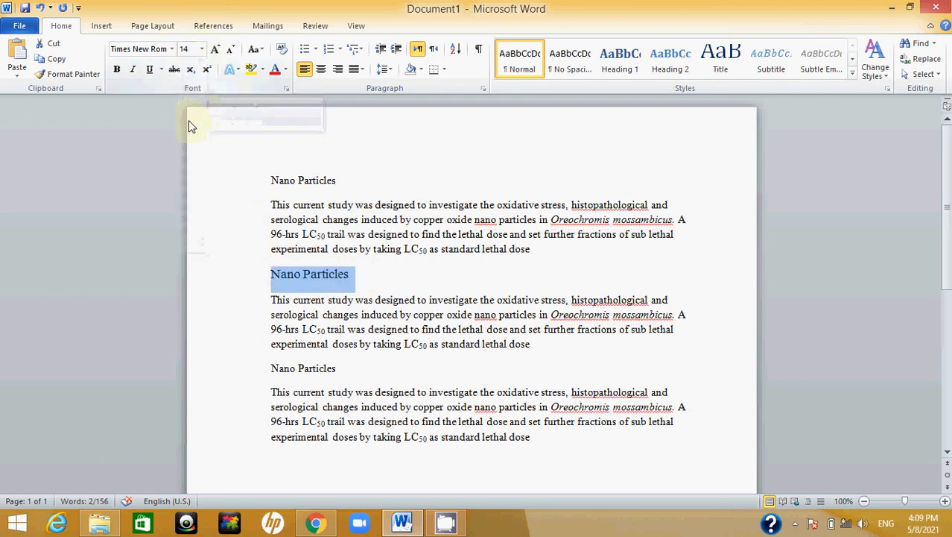
left_click_drag(340, 368, 251, 376)
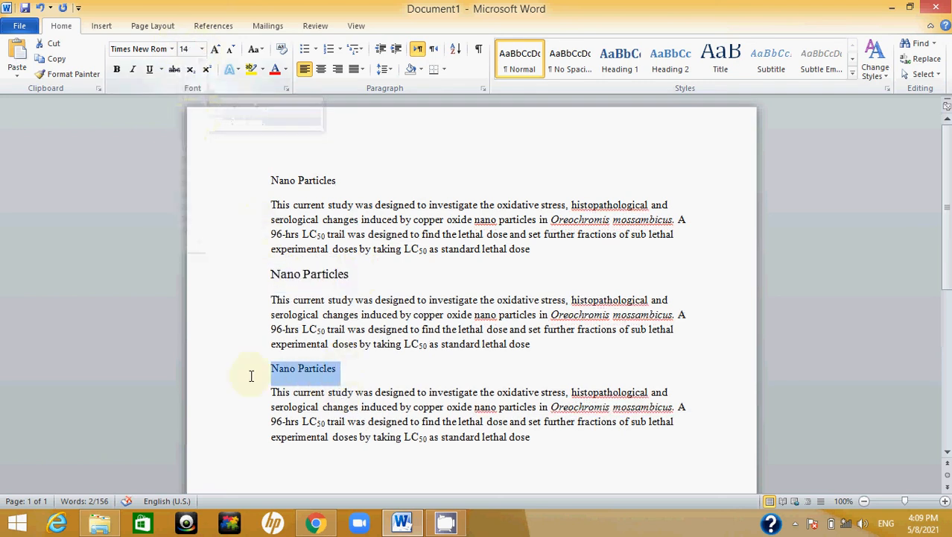
left_click(201, 49)
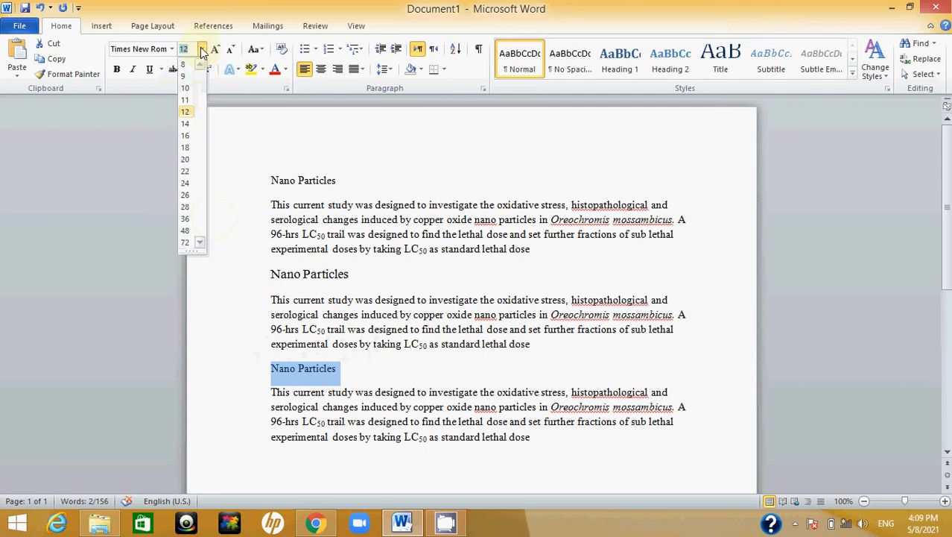
left_click(187, 136)
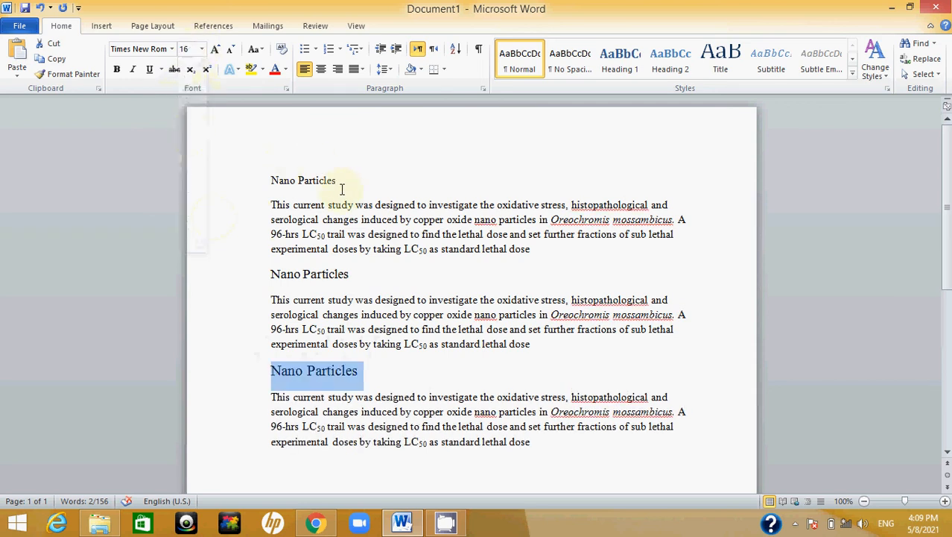
Make all three "Nano Particles" headings bold.
left_click(117, 72)
left_click(368, 280)
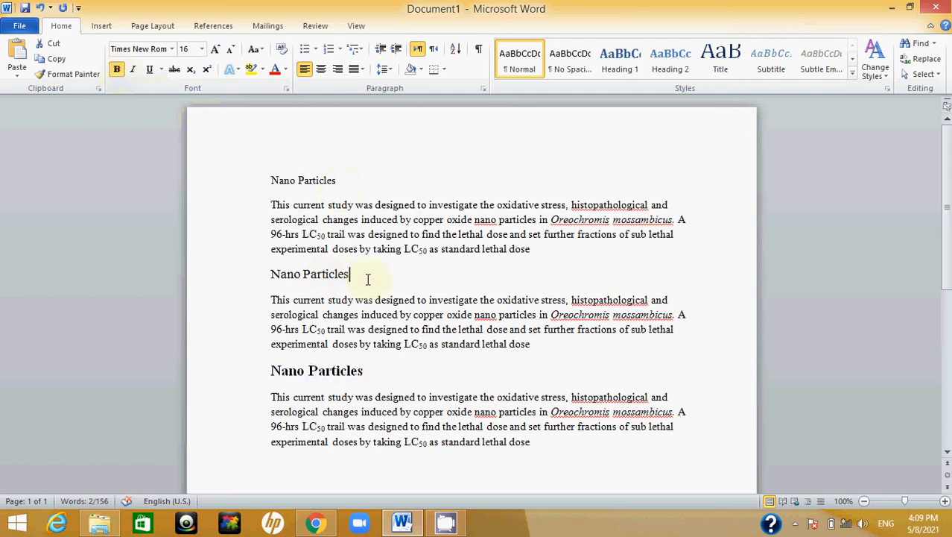
left_click(266, 277)
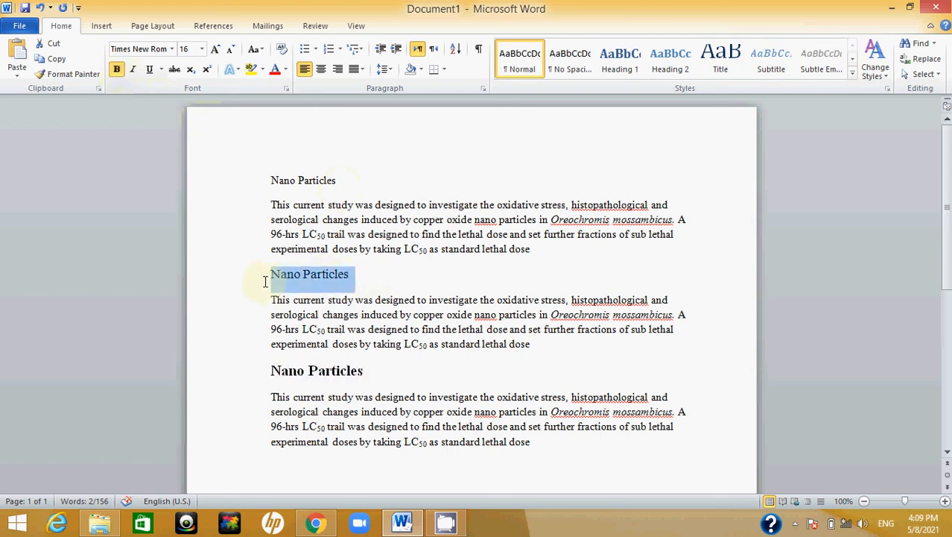
left_click(116, 70)
double_click(312, 176)
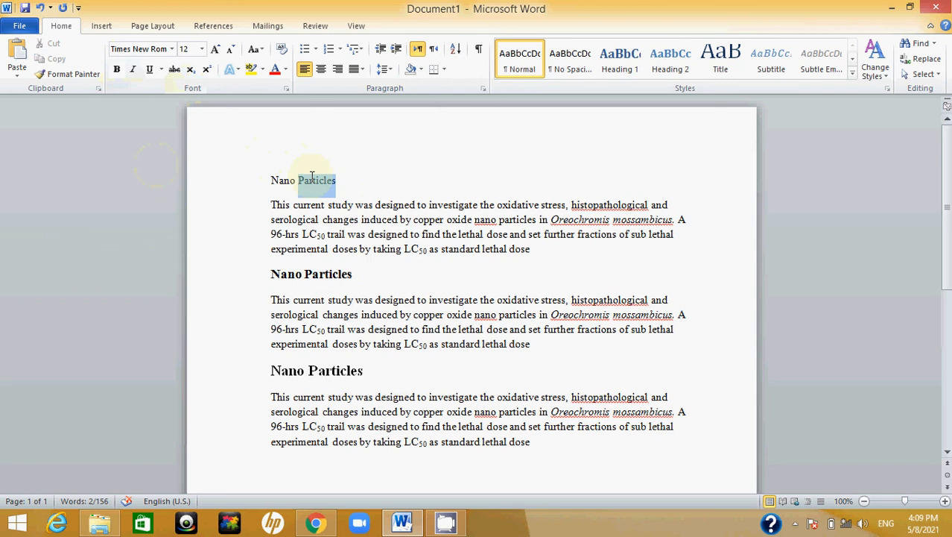
triple_click(311, 176)
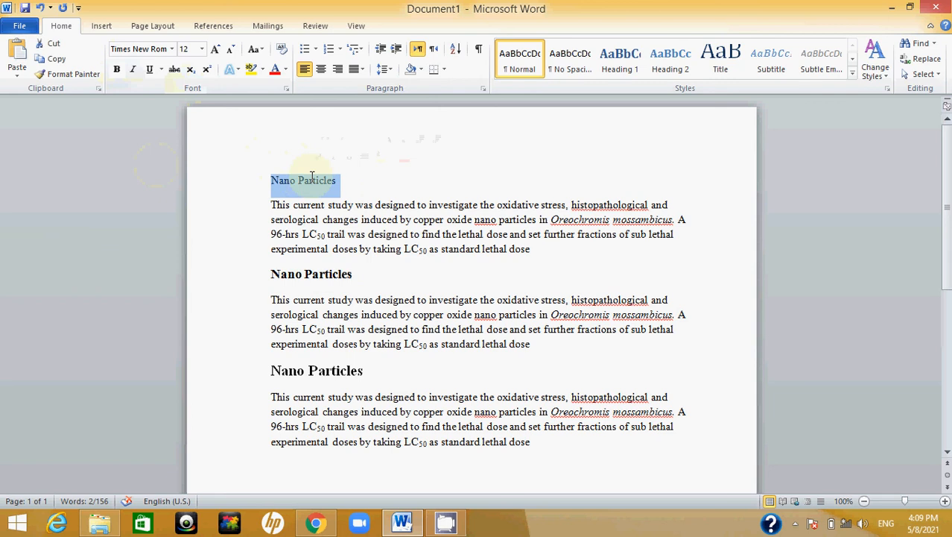
left_click(117, 70)
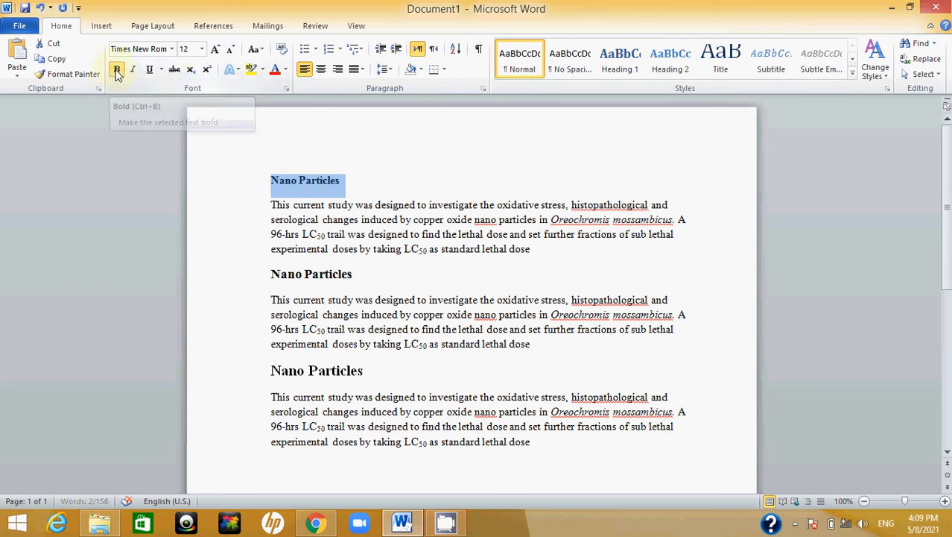
left_click(353, 188)
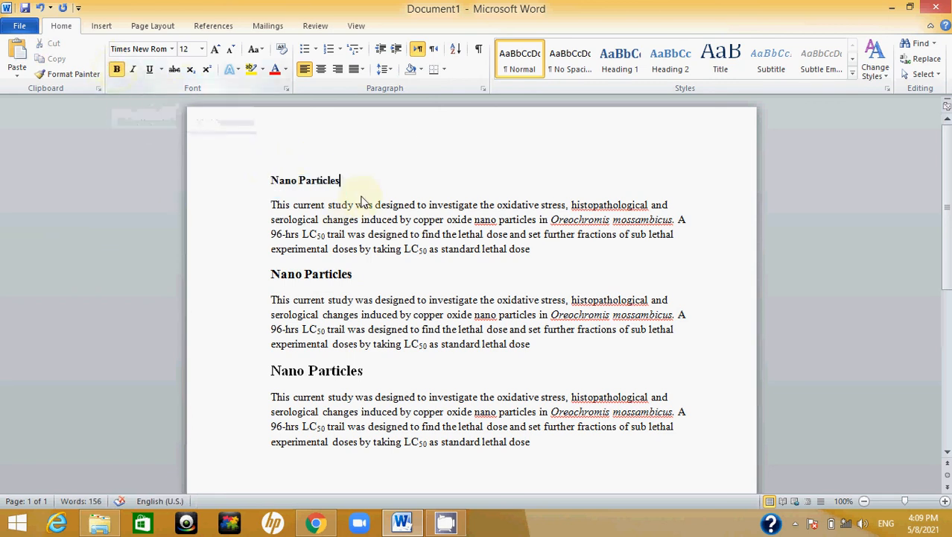
Select each of the three "Nano Particles" headings in turn to check its font size.
triple_click(318, 180)
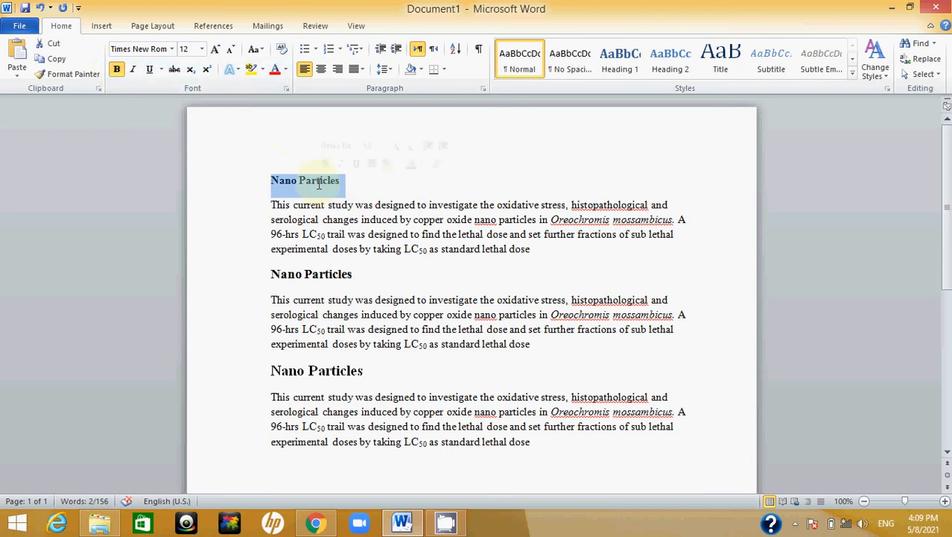
triple_click(320, 281)
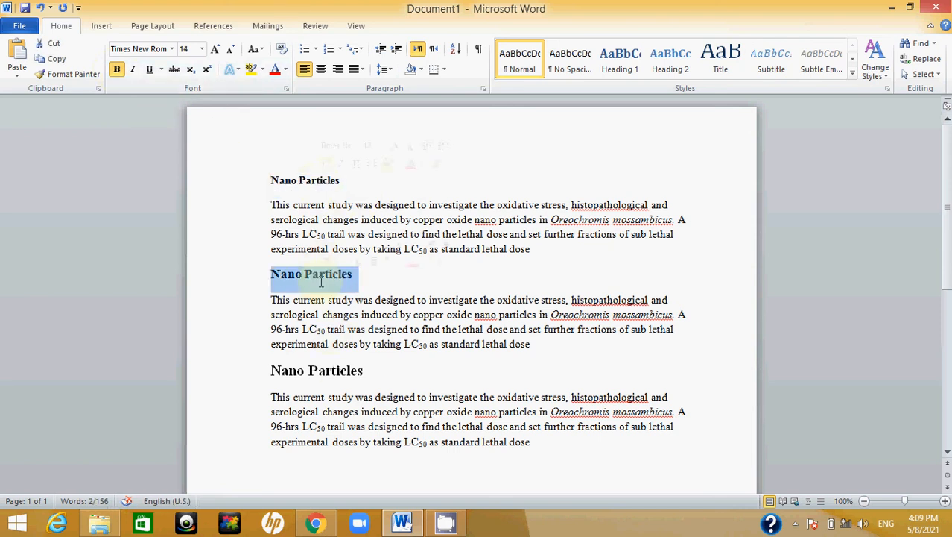
triple_click(328, 375)
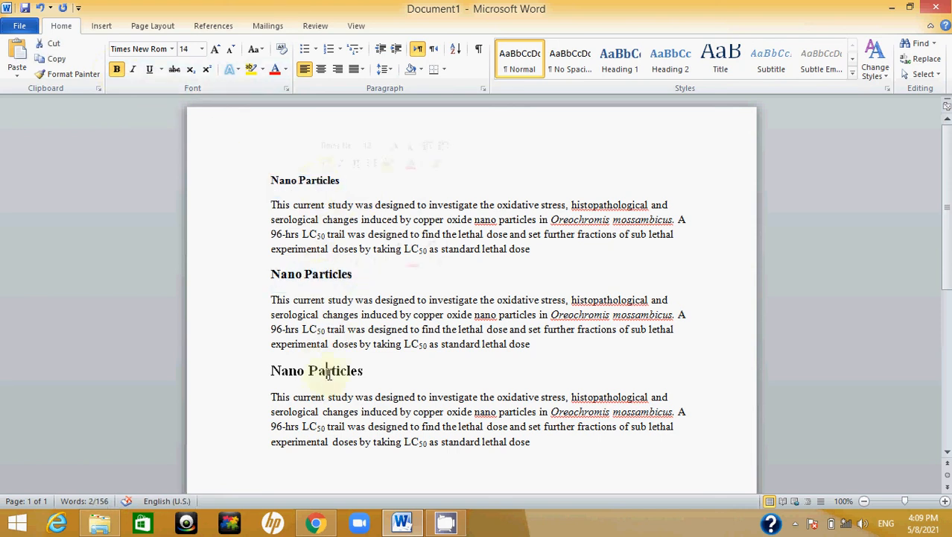
Set the line spacing of the body paragraph under the first heading to 1.0 and under the second heading to 1.5.
left_click(319, 276)
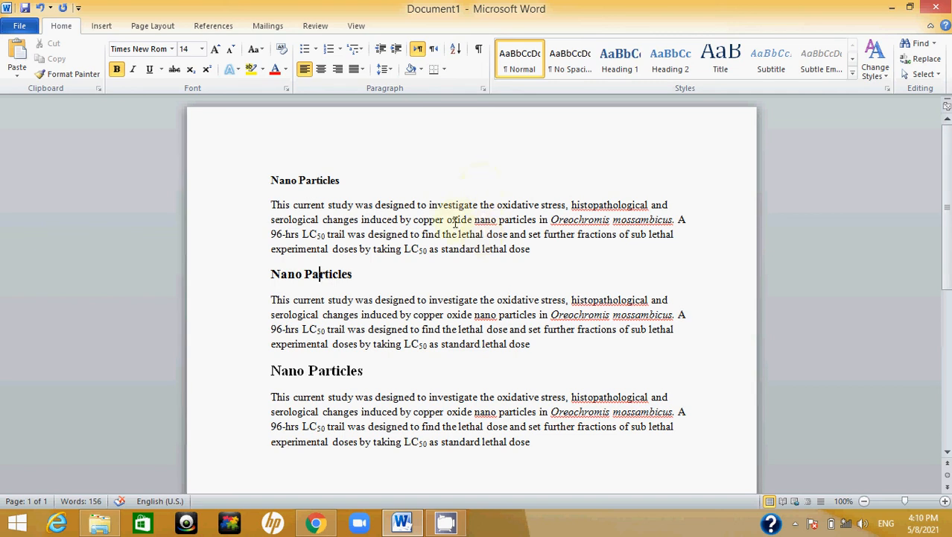
triple_click(455, 220)
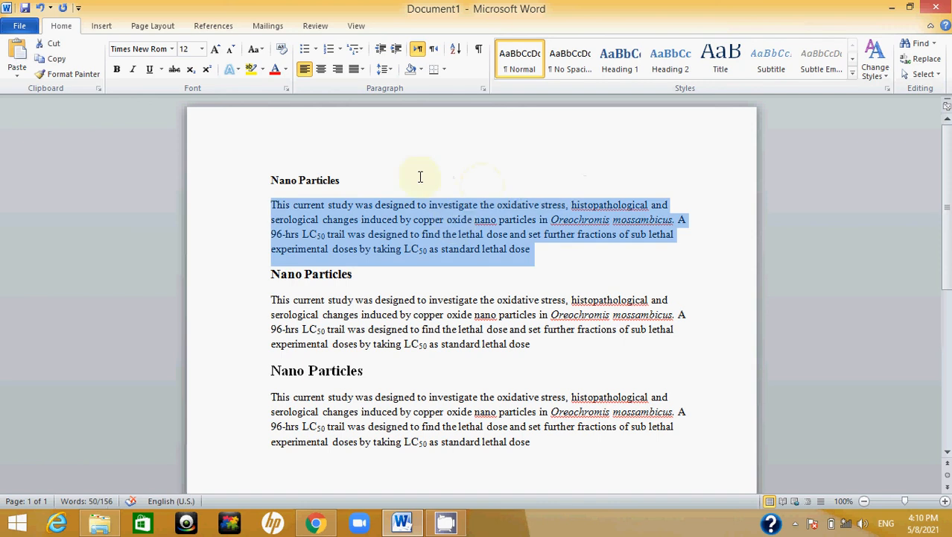
left_click(385, 70)
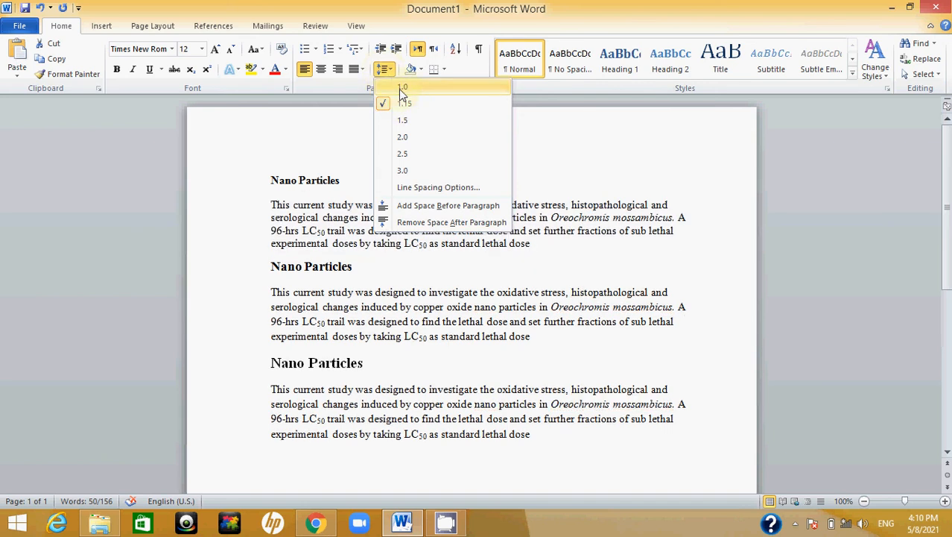
left_click(402, 89)
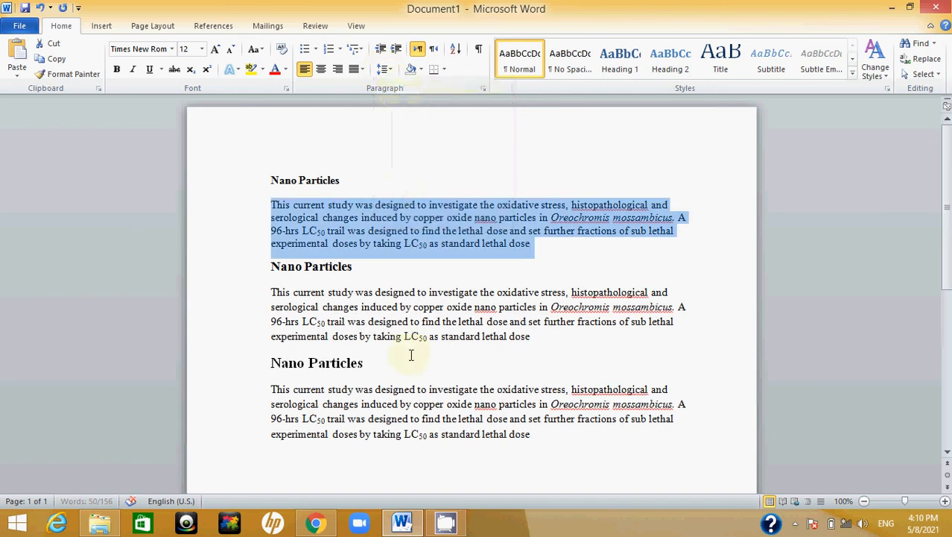
triple_click(436, 321)
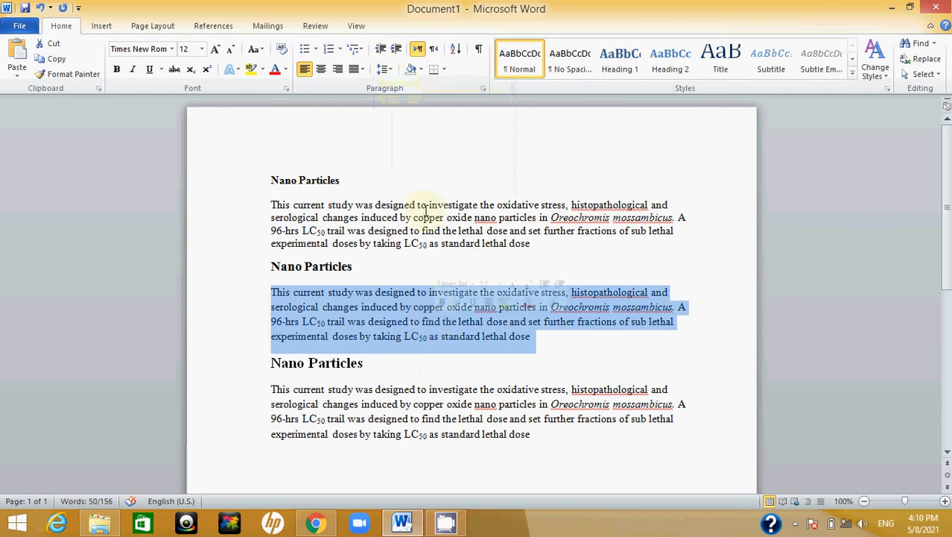
left_click(385, 69)
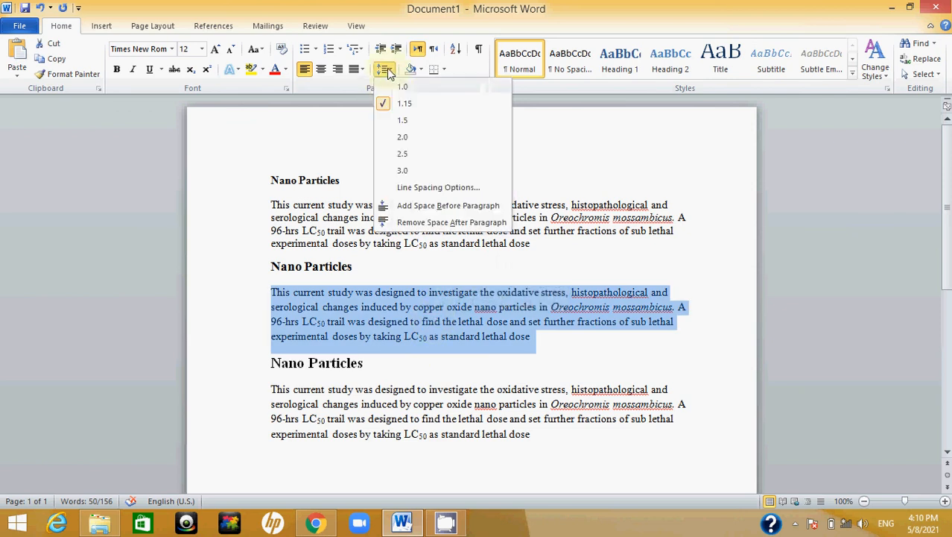
left_click(409, 122)
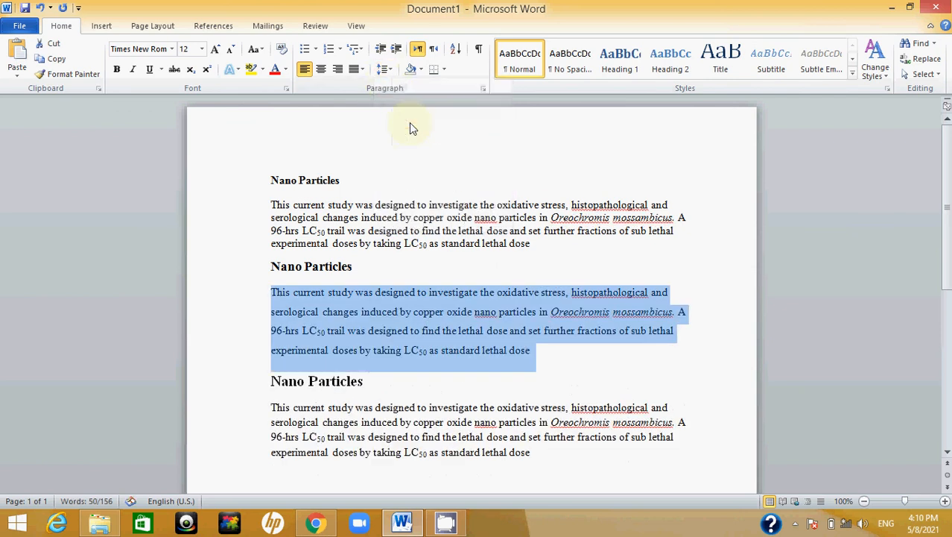
Set the line spacing of the body paragraph under the third "Nano Particles" heading to 2.0.
scroll(449, 307, "down", 3)
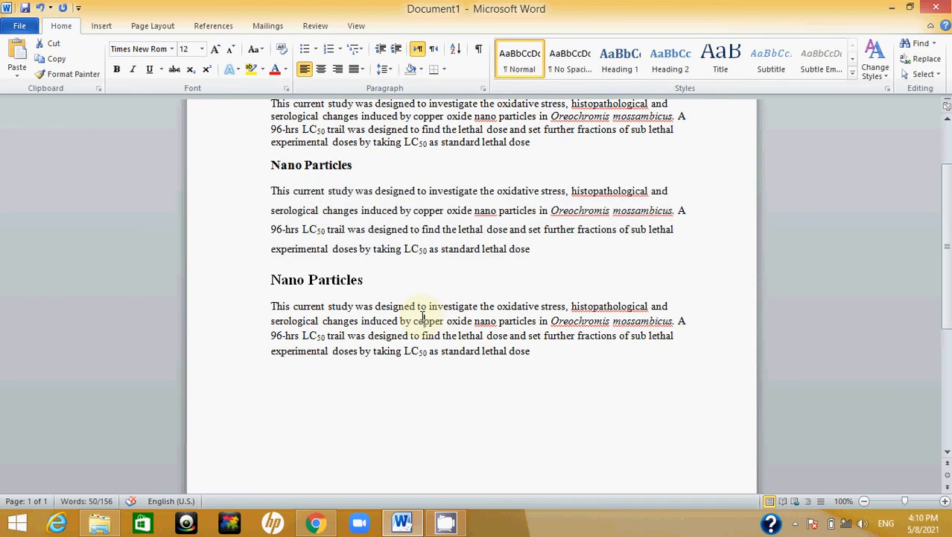
triple_click(423, 314)
left_click(382, 70)
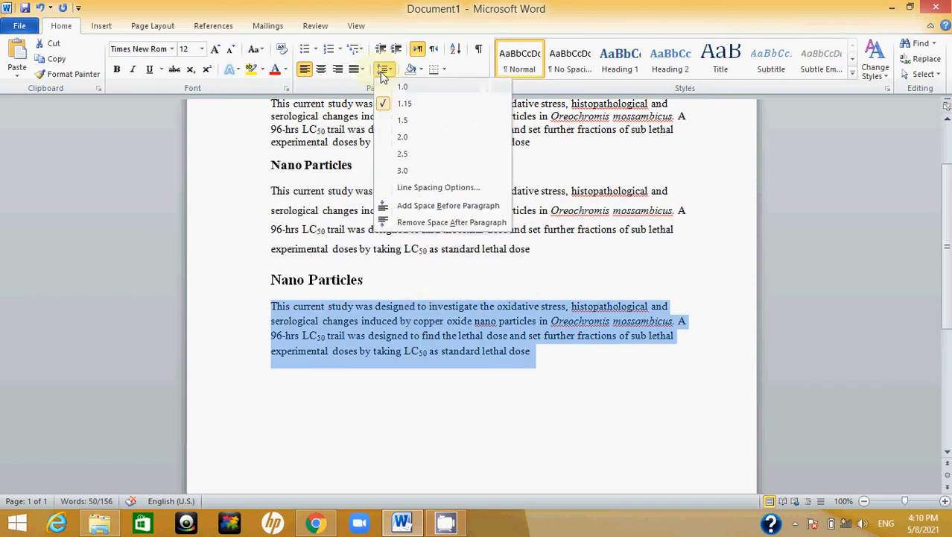
left_click(398, 139)
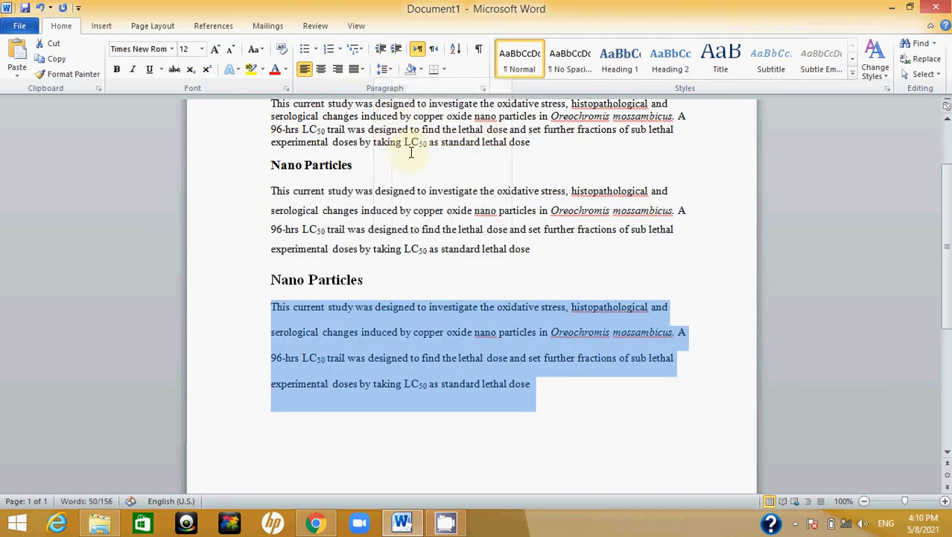
left_click(438, 319)
Justify the body paragraphs under all three "Nano Particles" headings.
scroll(437, 326, "up", 3)
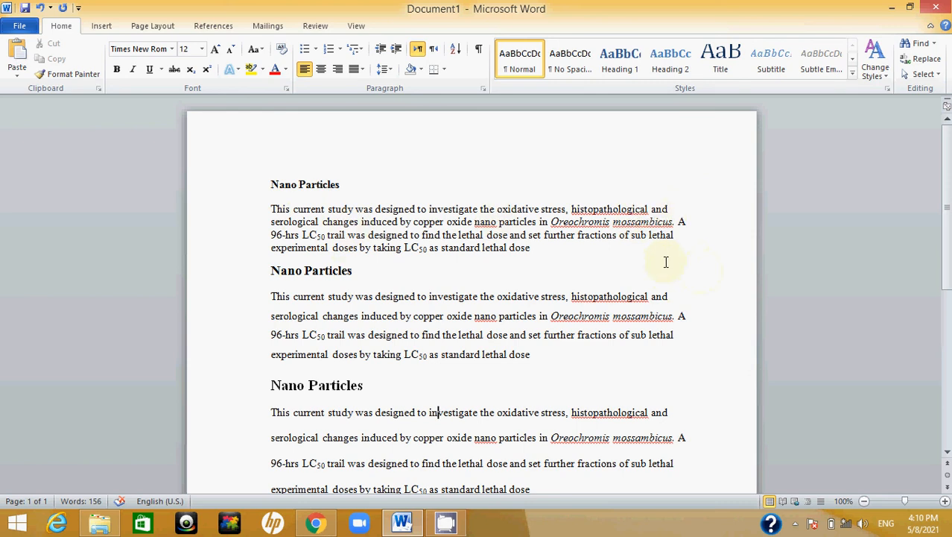
triple_click(391, 220)
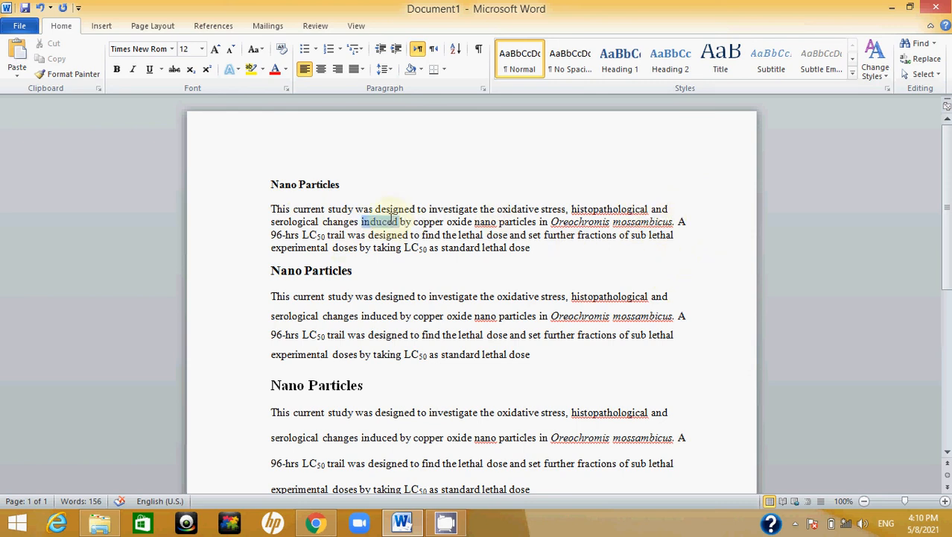
left_click(357, 72)
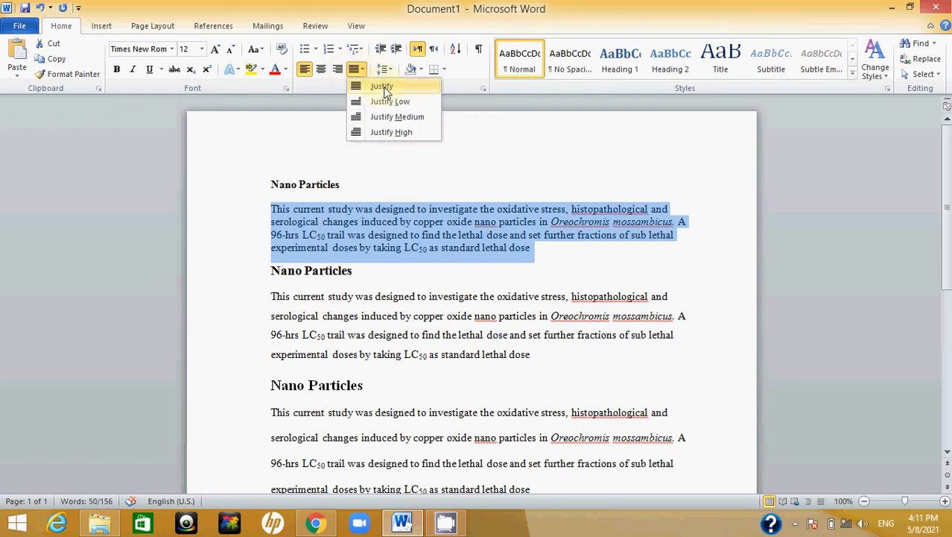
left_click(383, 87)
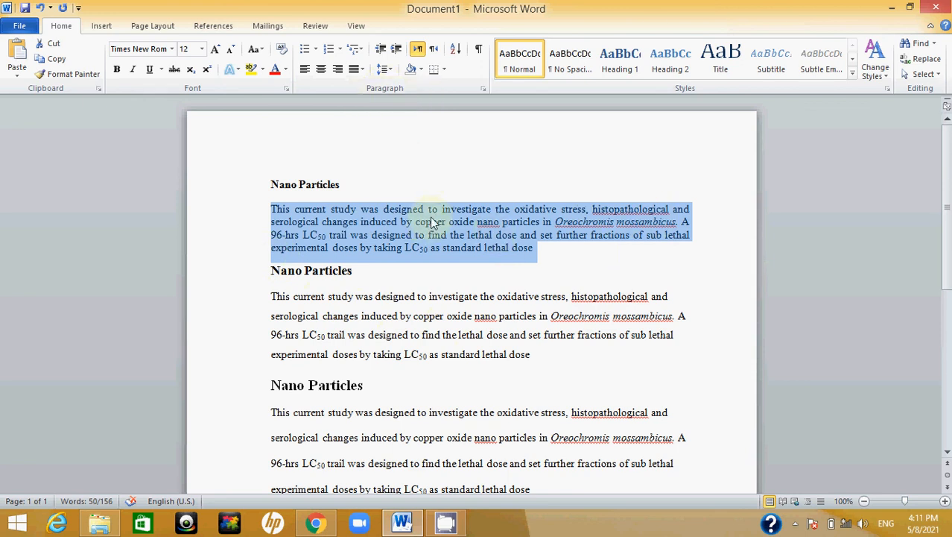
triple_click(428, 307)
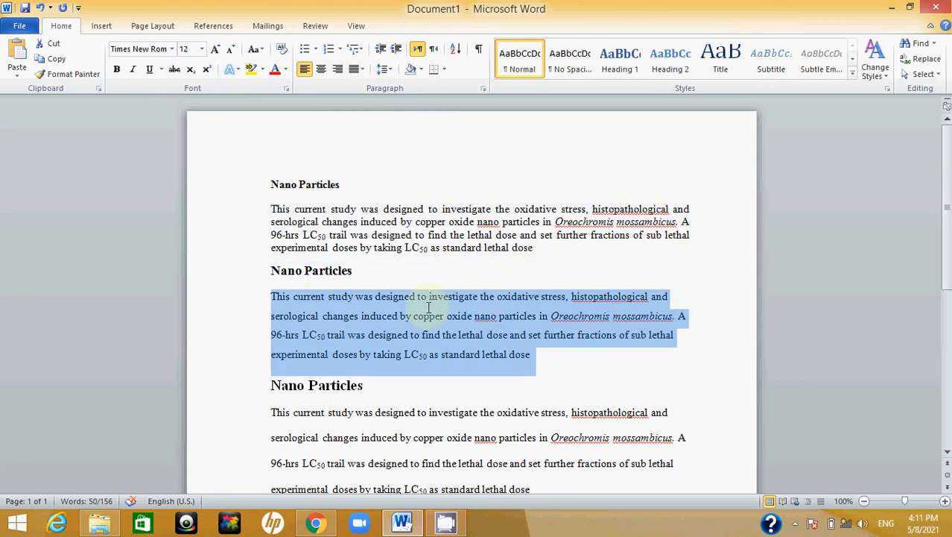
left_click(362, 70)
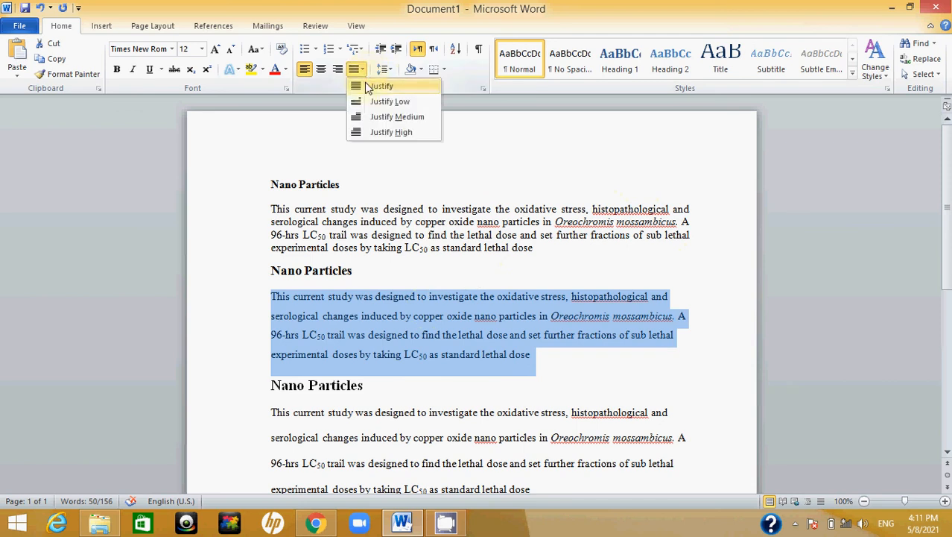
left_click(387, 100)
scroll(451, 357, "down", 3)
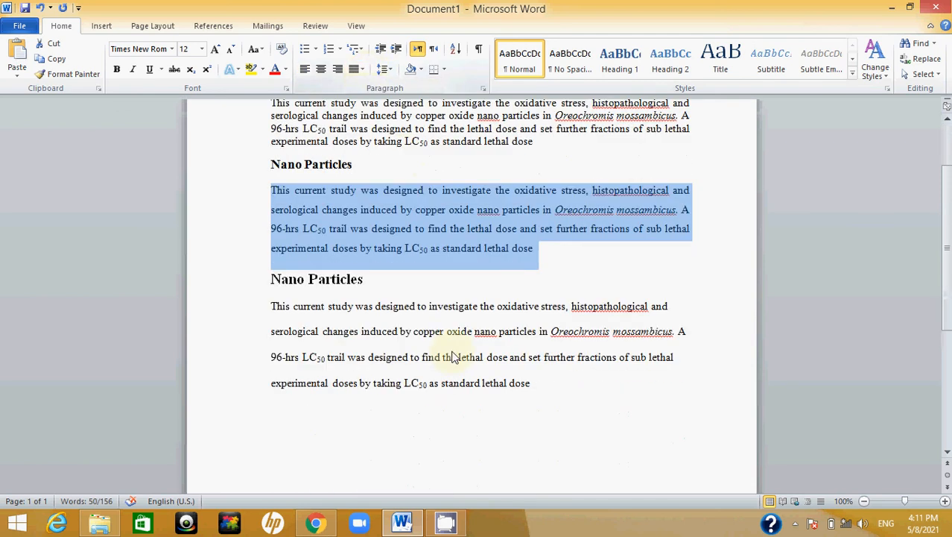
triple_click(436, 334)
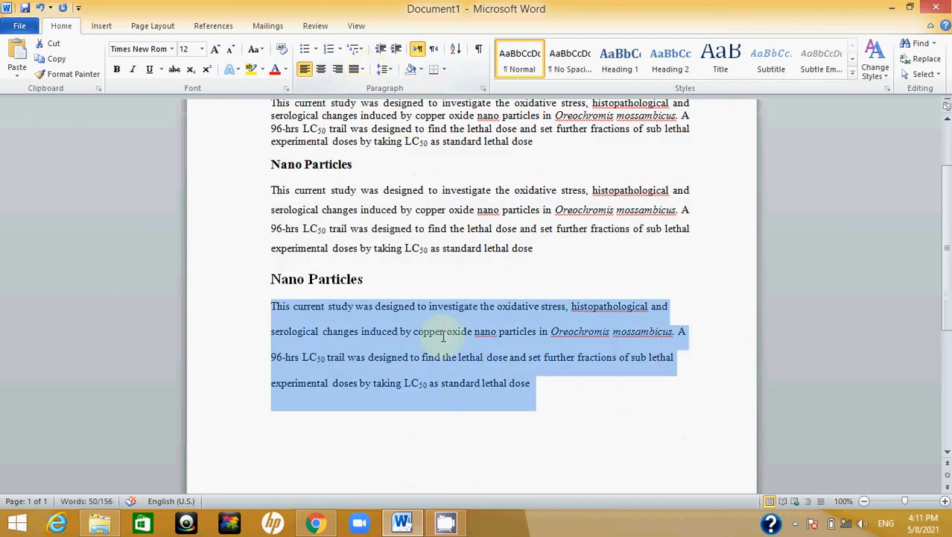
left_click(362, 69)
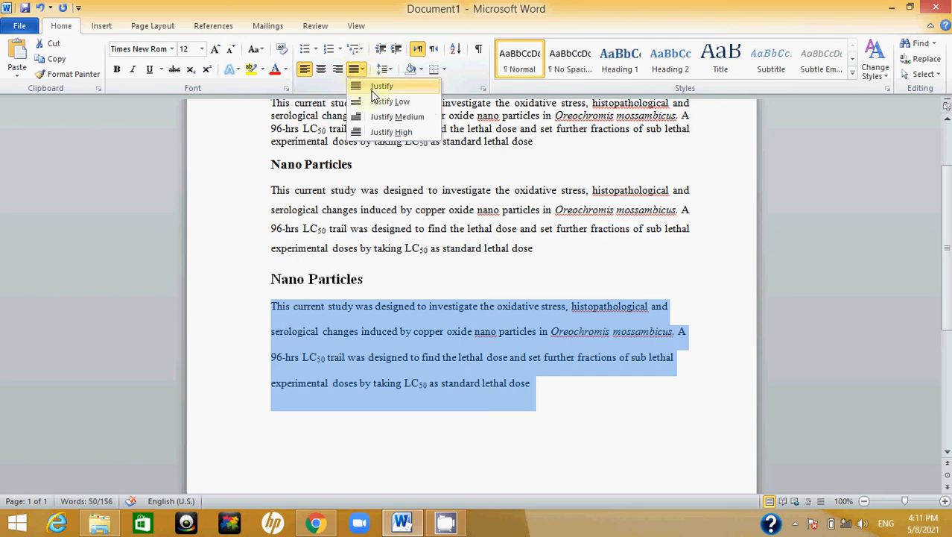
left_click(380, 86)
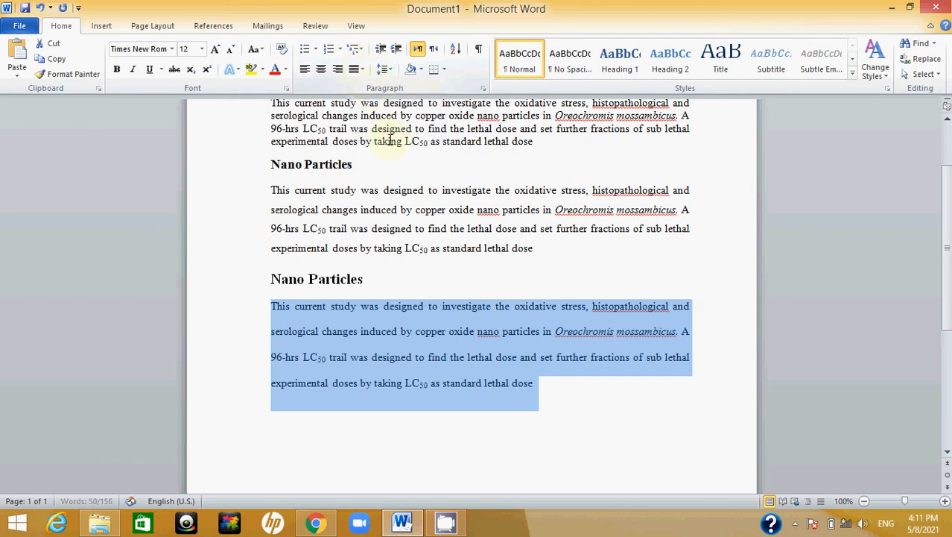
left_click(411, 227)
Indent the first line of each of the three body paragraphs by one tab stop.
scroll(409, 231, "up", 1)
scroll(409, 230, "up", 1)
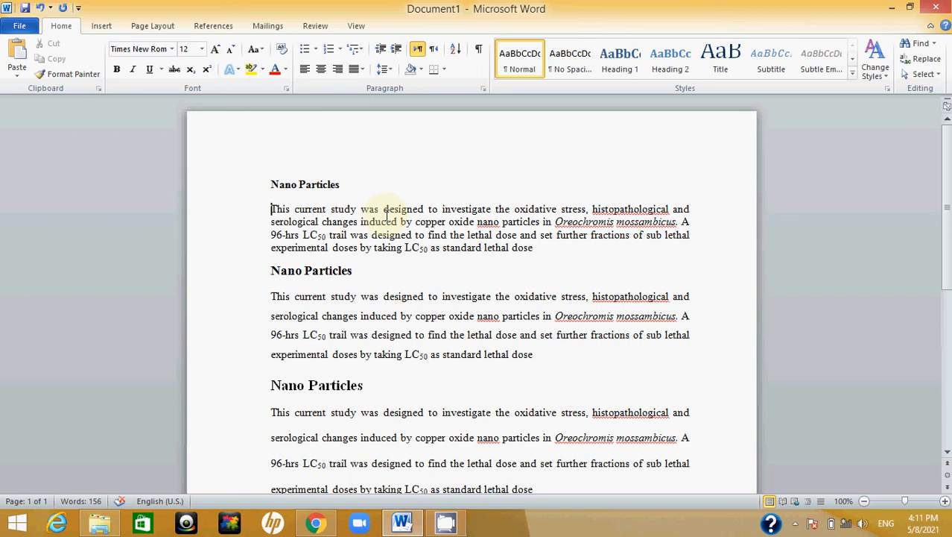
key("Tab")
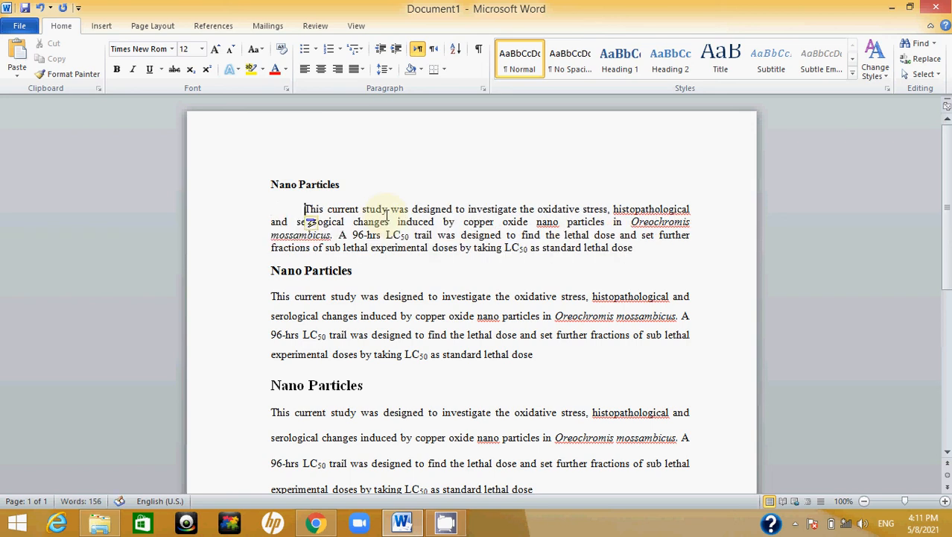
left_click(272, 296)
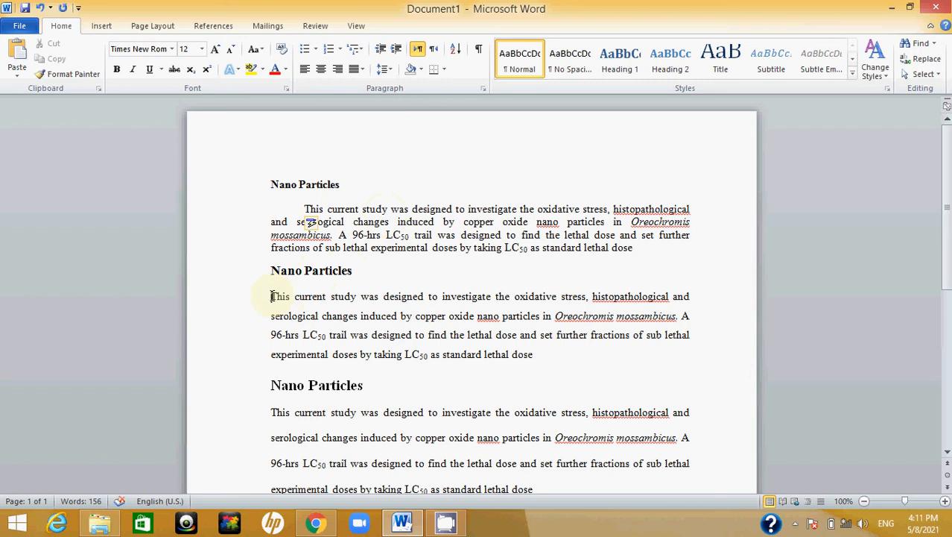
key("Tab")
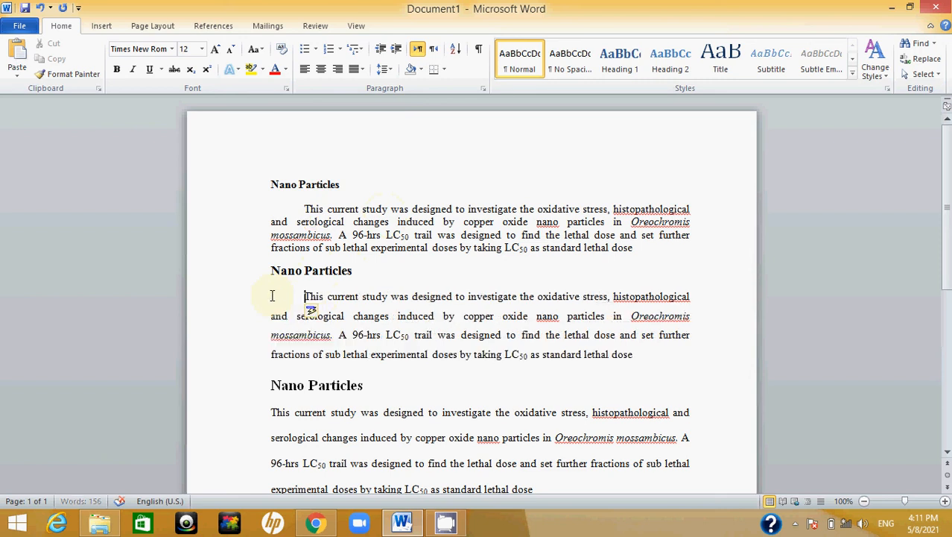
left_click(268, 412)
key("Tab")
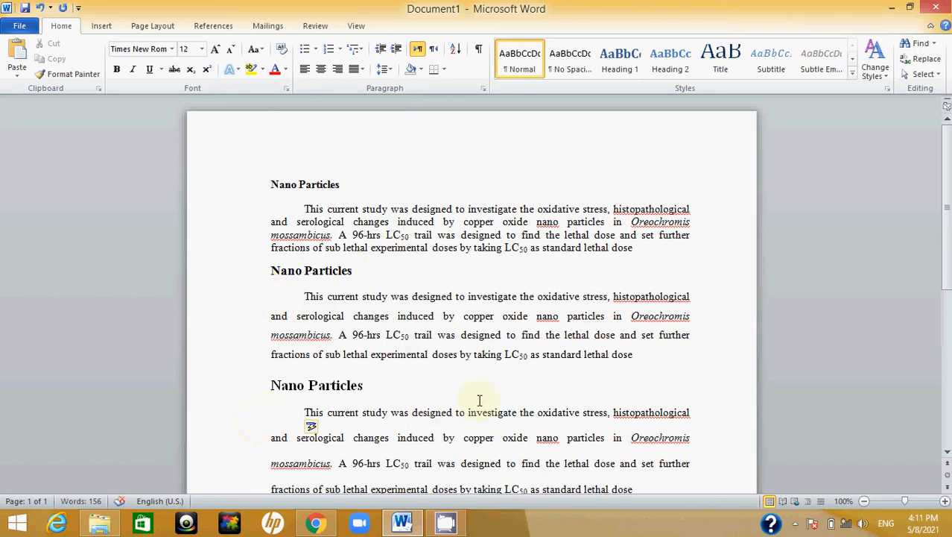
scroll(480, 401, "down", 3)
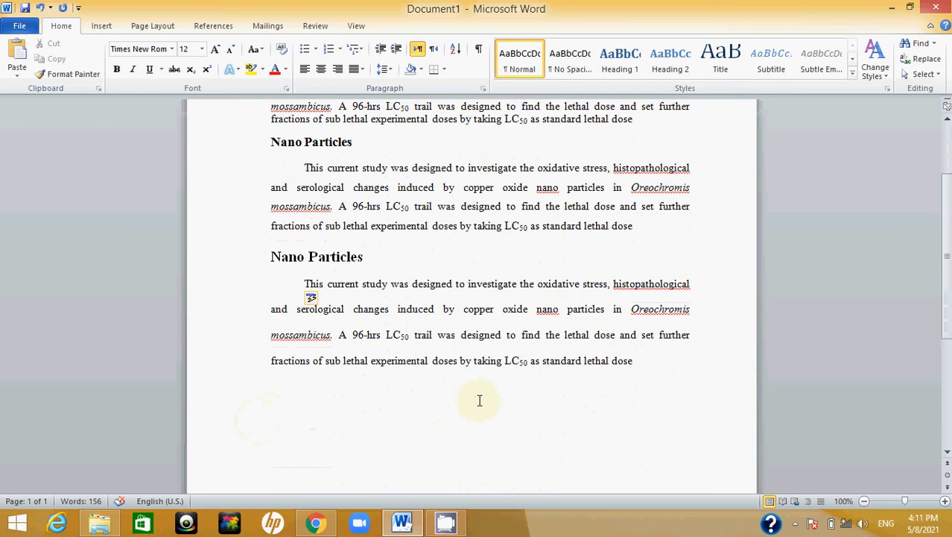
scroll(480, 401, "up", 3)
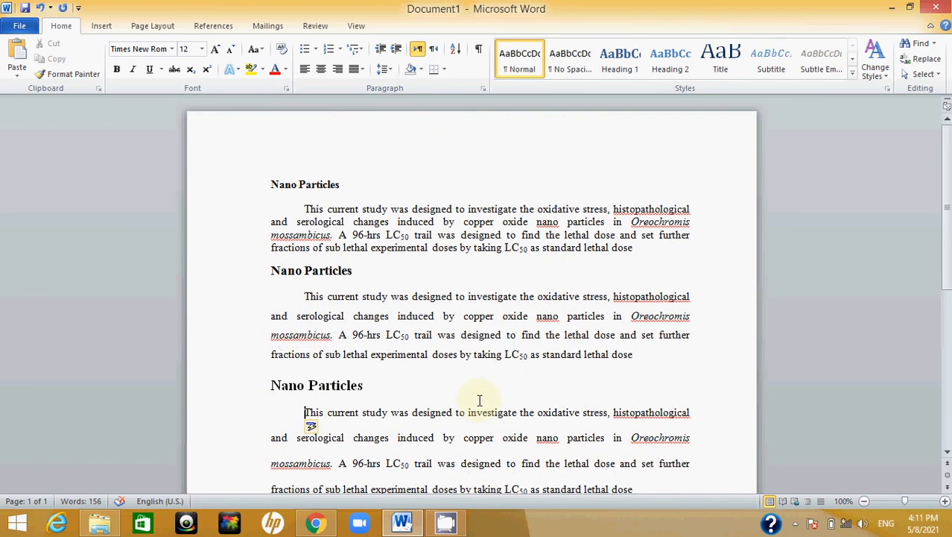